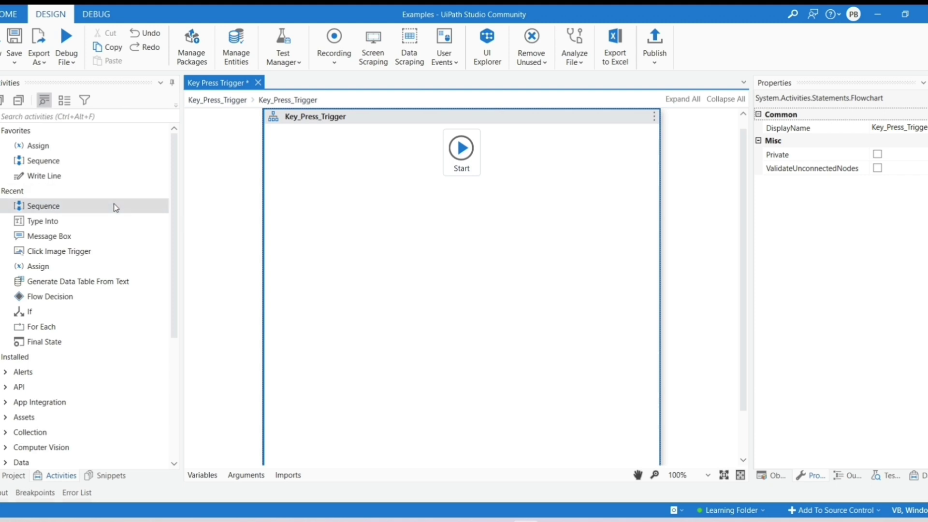
Step: Add a Sequence below Start, connect it, open it, and search Activities for 'trigger'
{"action": "left_click_drag", "start_coordinate": [114, 208], "coordinate": [449, 257]}
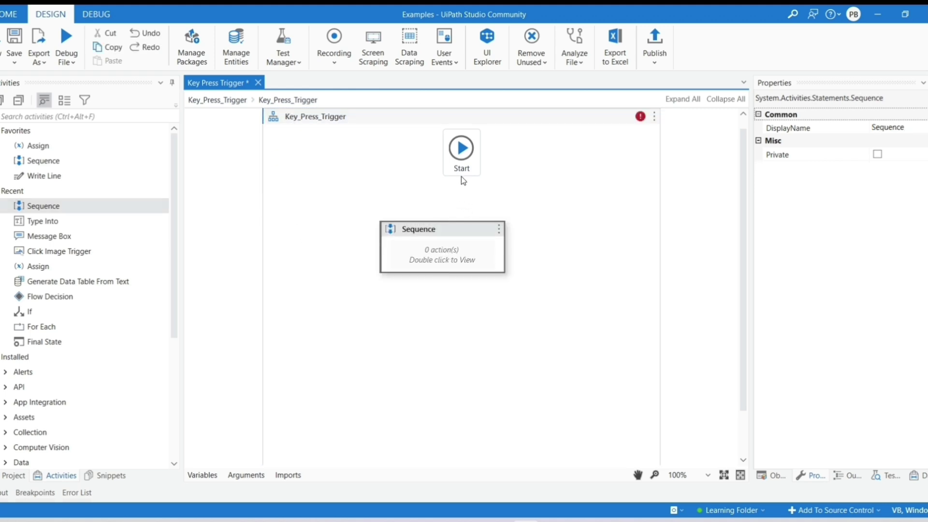
{"action": "mouse_move", "coordinate": [461, 152]}
{"action": "left_click_drag", "start_coordinate": [462, 176], "coordinate": [442, 230]}
{"action": "double_click", "coordinate": [441, 259]}
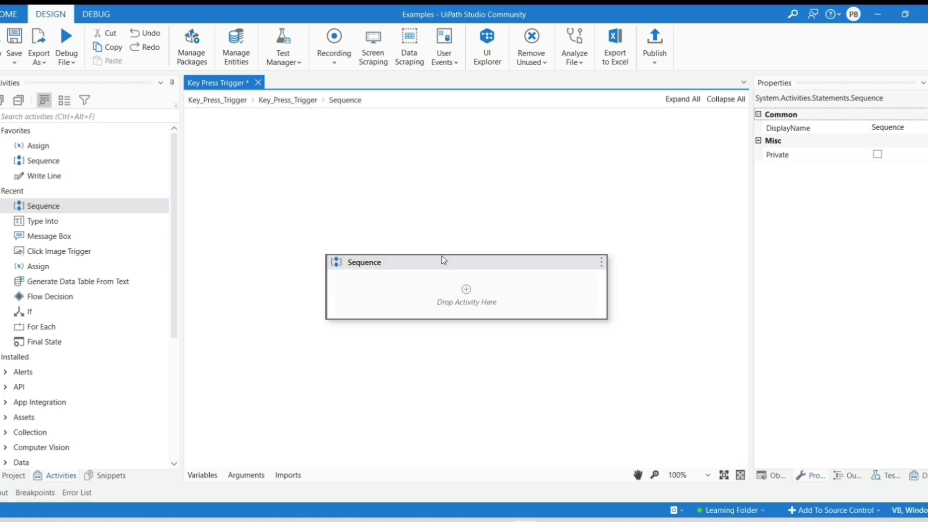
{"action": "left_click", "coordinate": [102, 86]}
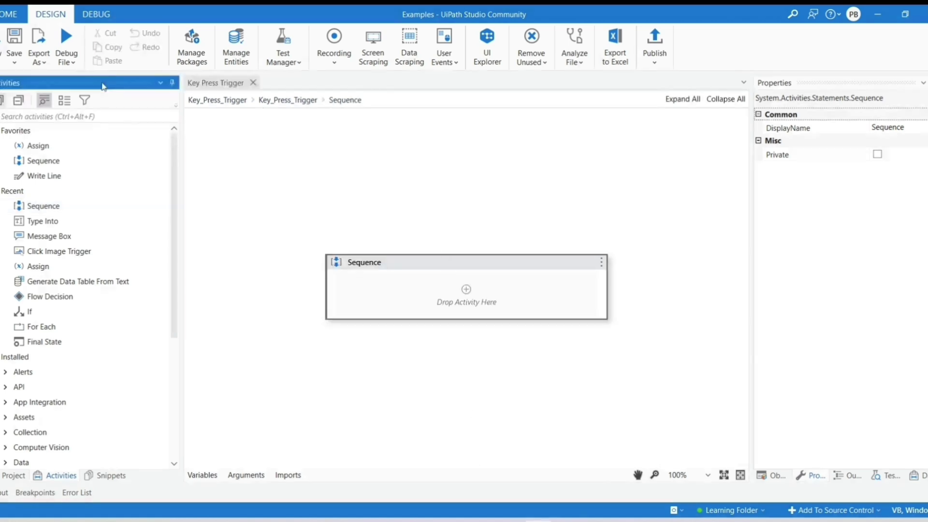
{"action": "left_click", "coordinate": [91, 114]}
{"action": "type", "text": "r"}
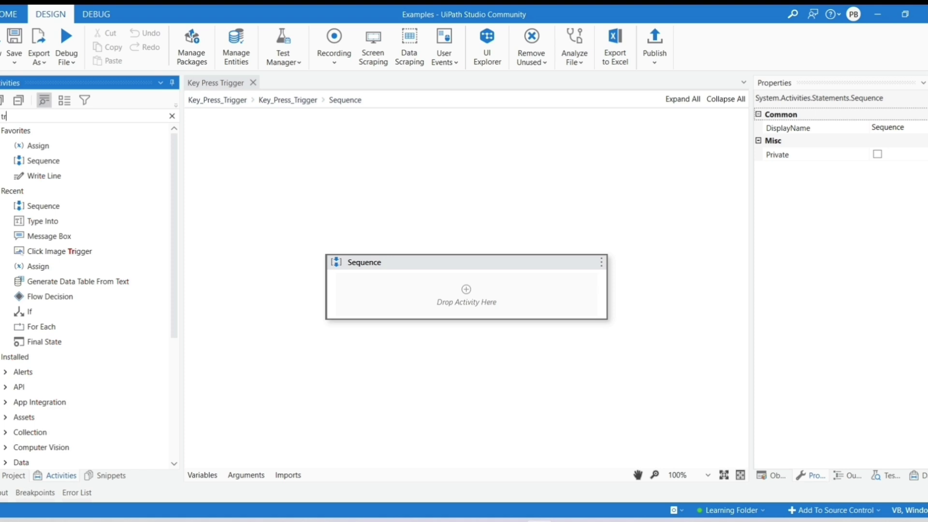
{"action": "type", "text": "igger"}
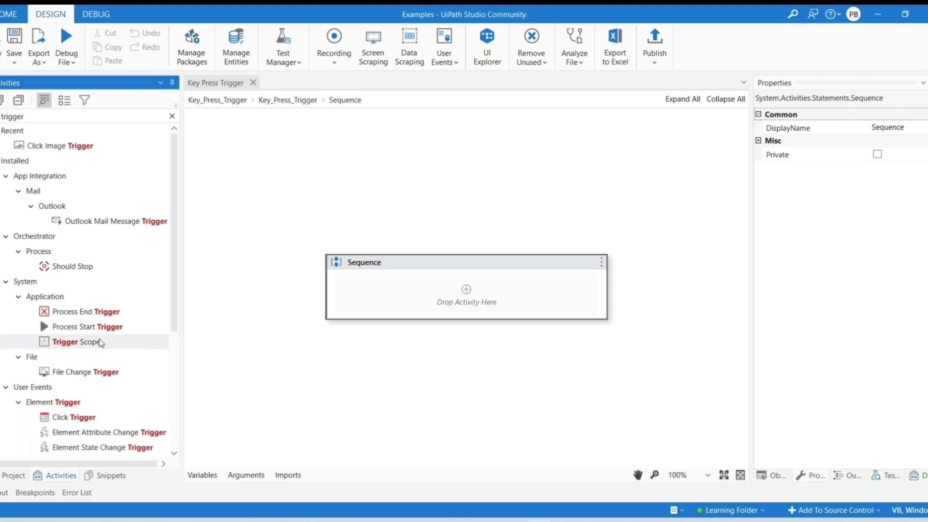
Step: Place a Trigger Scope in the Sequence with a Key Press Trigger in its Triggers
{"action": "left_click_drag", "start_coordinate": [94, 343], "coordinate": [403, 310]}
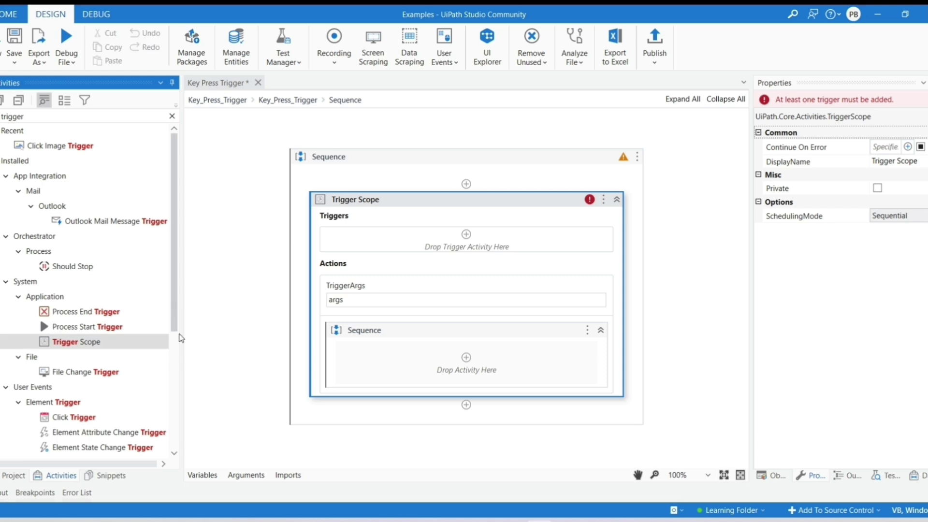
{"action": "scroll", "coordinate": [181, 400], "scroll_direction": "down", "scroll_amount": 3}
{"action": "scroll", "coordinate": [181, 401], "scroll_direction": "down", "scroll_amount": 2}
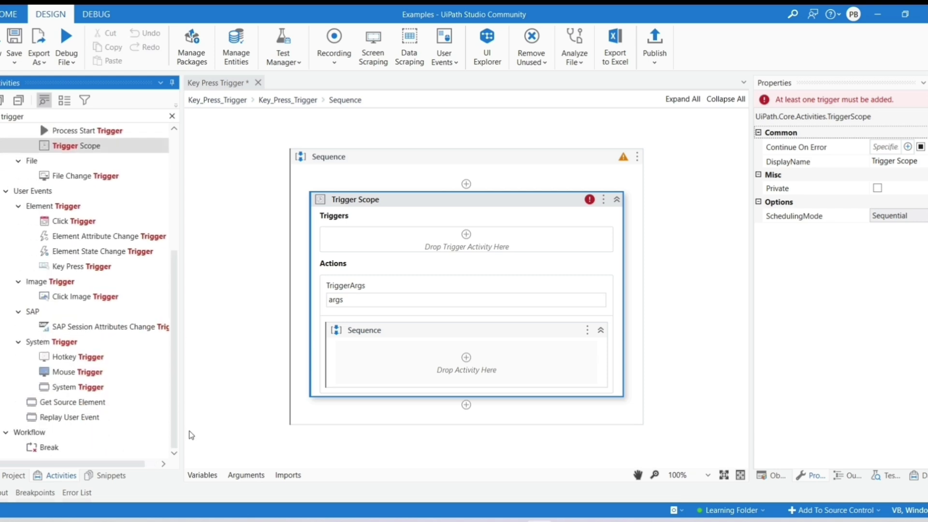
{"action": "left_click_drag", "start_coordinate": [81, 267], "coordinate": [162, 257]}
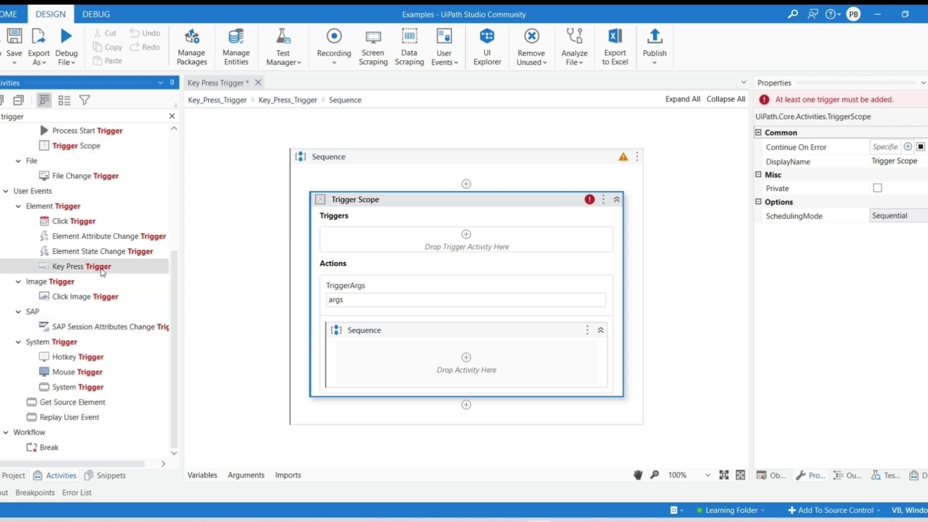
{"action": "left_click_drag", "start_coordinate": [163, 257], "coordinate": [386, 250]}
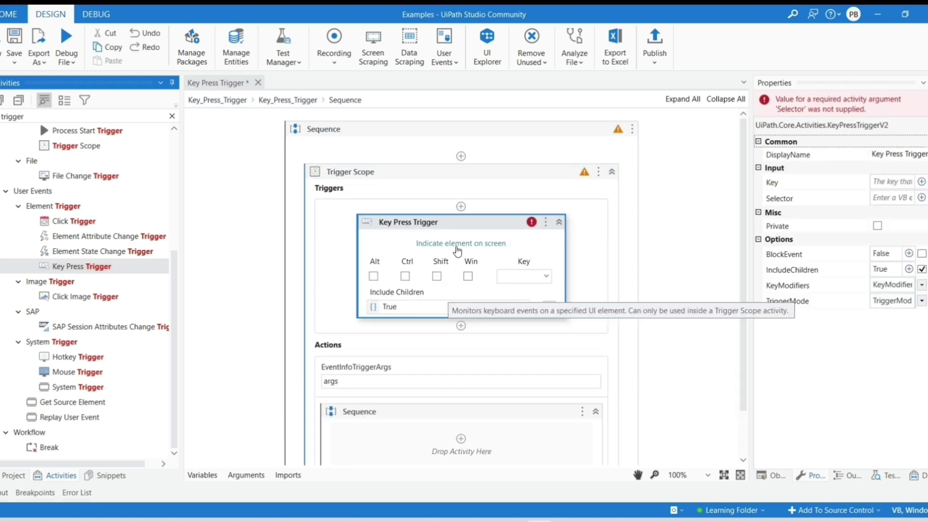
Step: Target Notepad's text area with the Enter key, then clear the activity search
{"action": "left_click", "coordinate": [455, 244]}
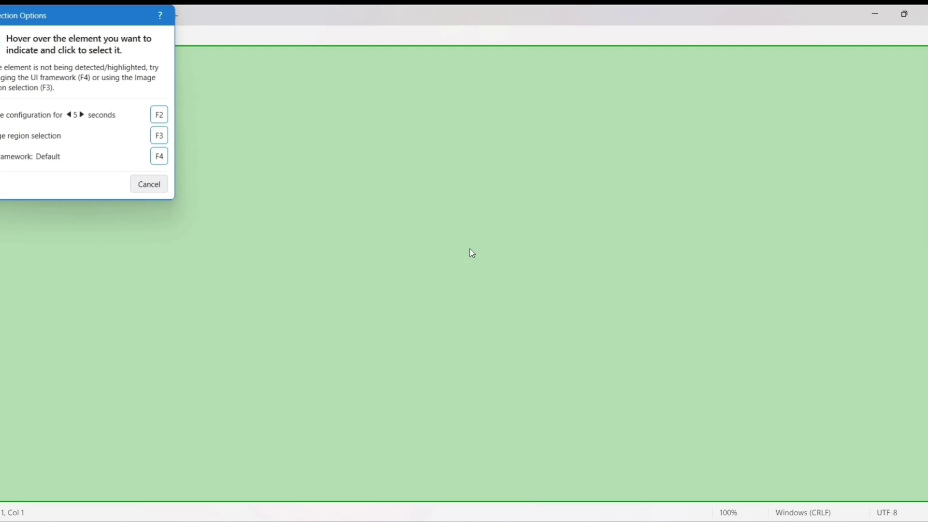
{"action": "left_click", "coordinate": [469, 249]}
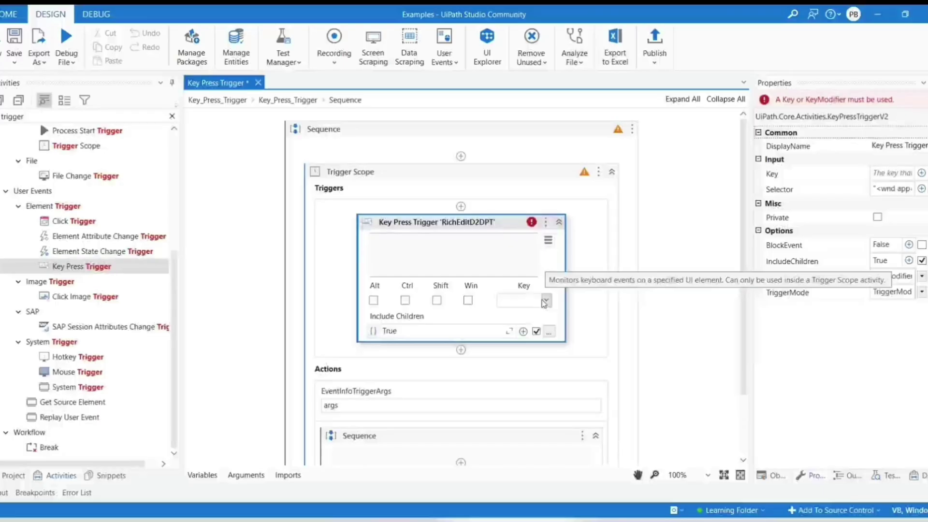
{"action": "left_click", "coordinate": [545, 300]}
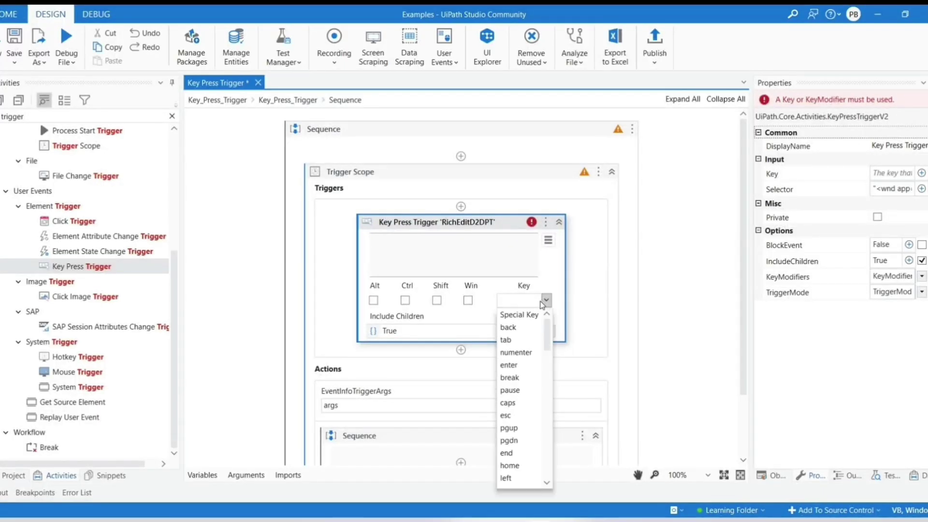
{"action": "left_click", "coordinate": [511, 365]}
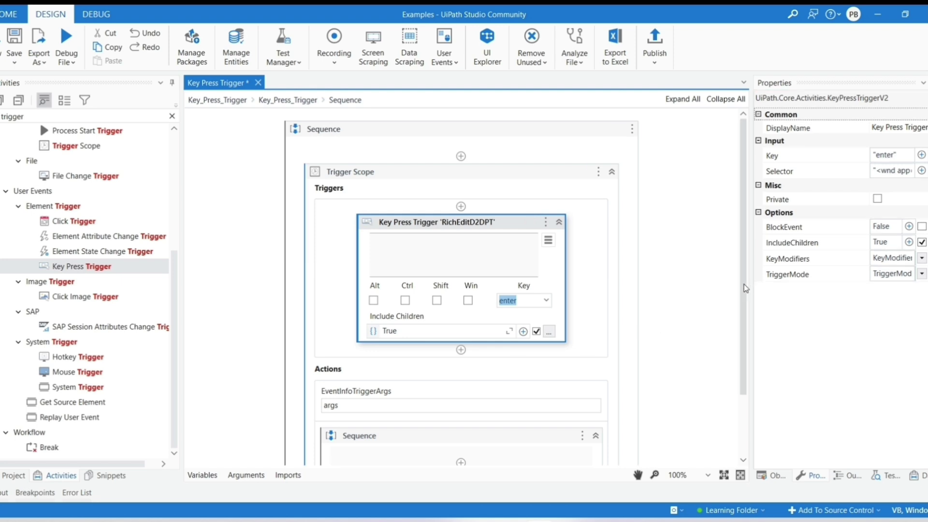
{"action": "left_click_drag", "start_coordinate": [743, 288], "coordinate": [741, 348]}
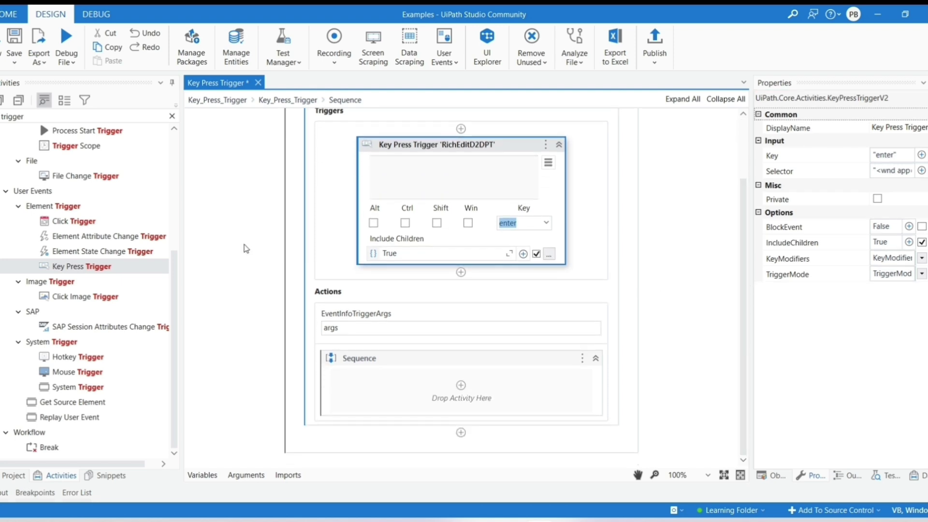
{"action": "left_click", "coordinate": [172, 115]}
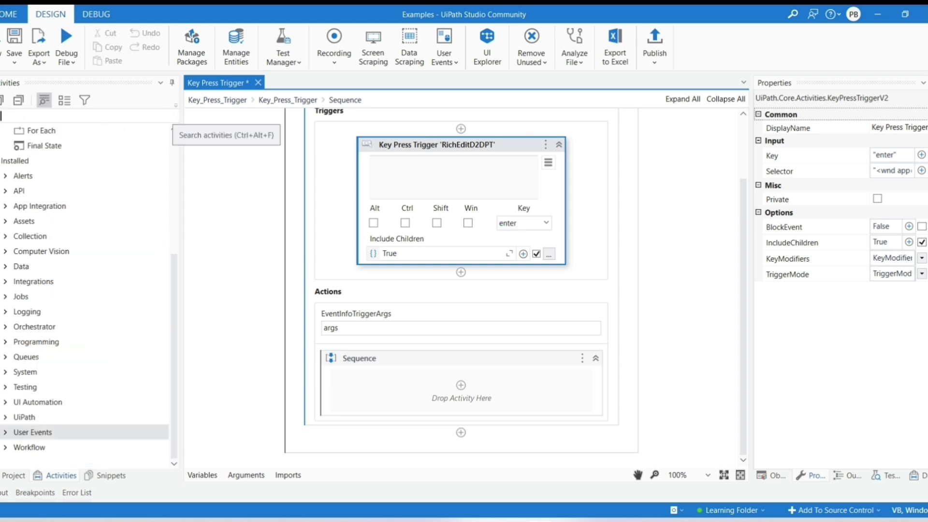
{"action": "type", "text": "type"}
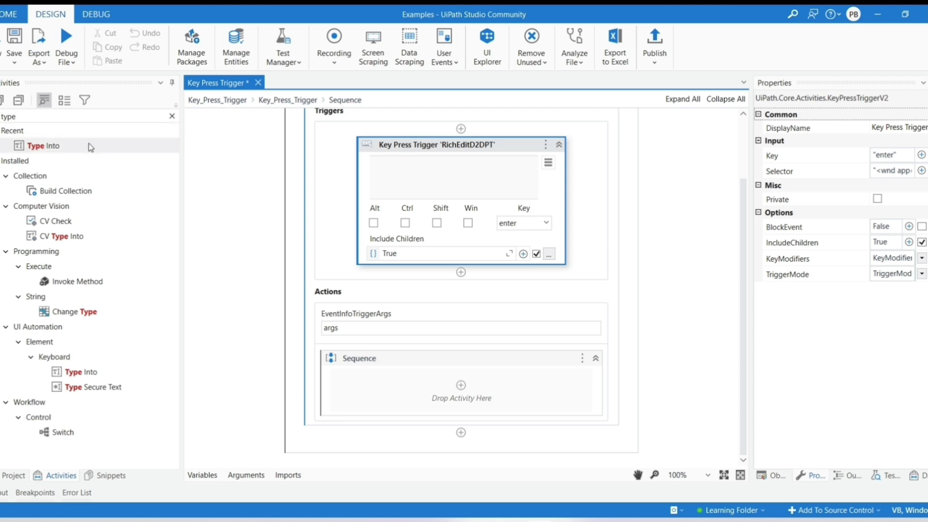
Step: Add Type Into to the trigger's actions, targeting Notepad's text area, and start editing its Text field
{"action": "mouse_move", "coordinate": [89, 146]}
{"action": "left_mouse_down"}
{"action": "mouse_move", "coordinate": [192, 173]}
{"action": "mouse_move", "coordinate": [381, 401]}
{"action": "left_mouse_up"}
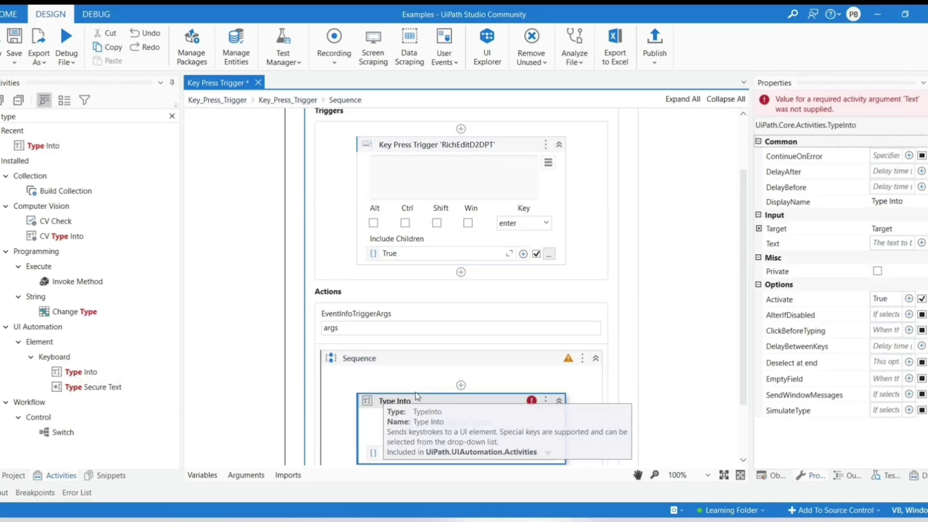
{"action": "left_click", "coordinate": [450, 423]}
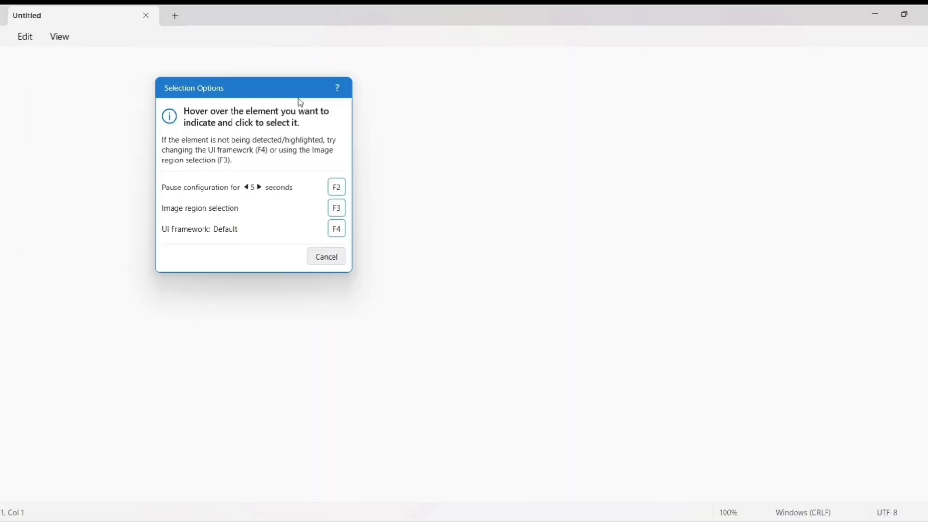
{"action": "left_click_drag", "start_coordinate": [80, 14], "coordinate": [369, 114]}
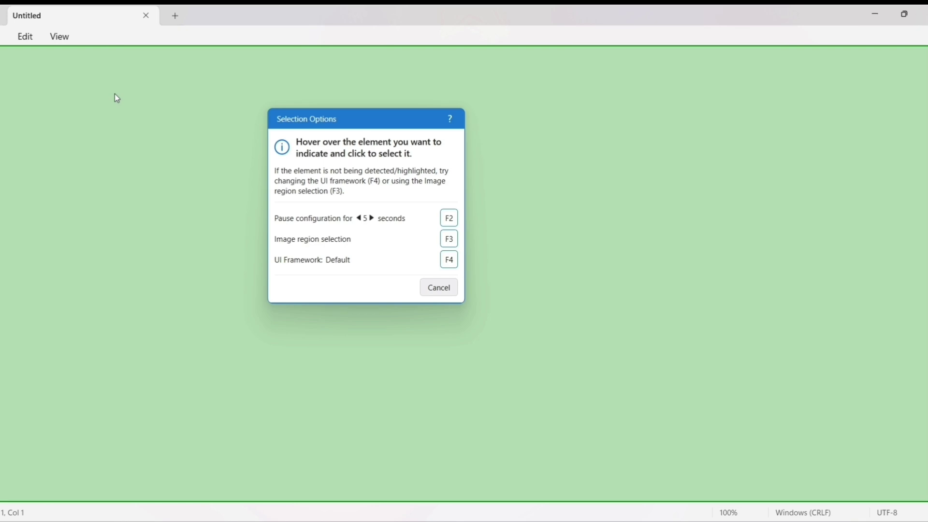
{"action": "left_click", "coordinate": [116, 97]}
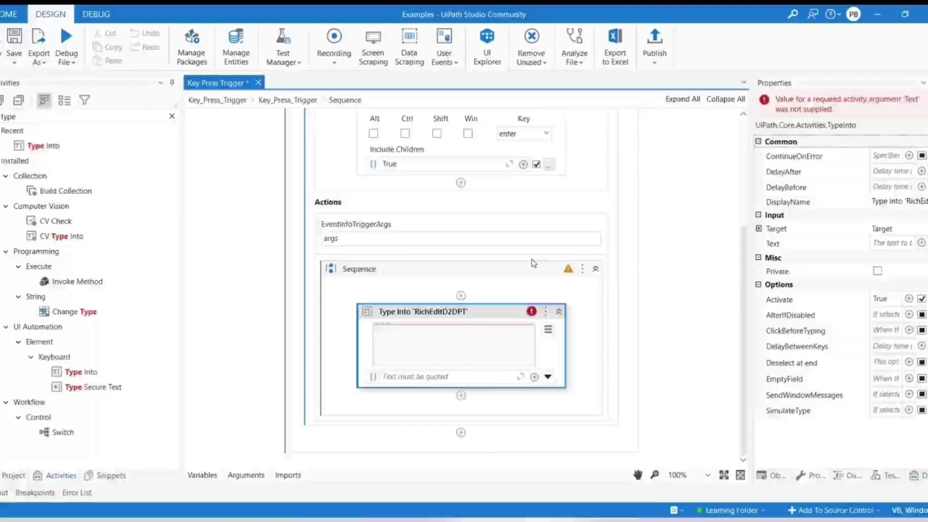
{"action": "left_click", "coordinate": [420, 378]}
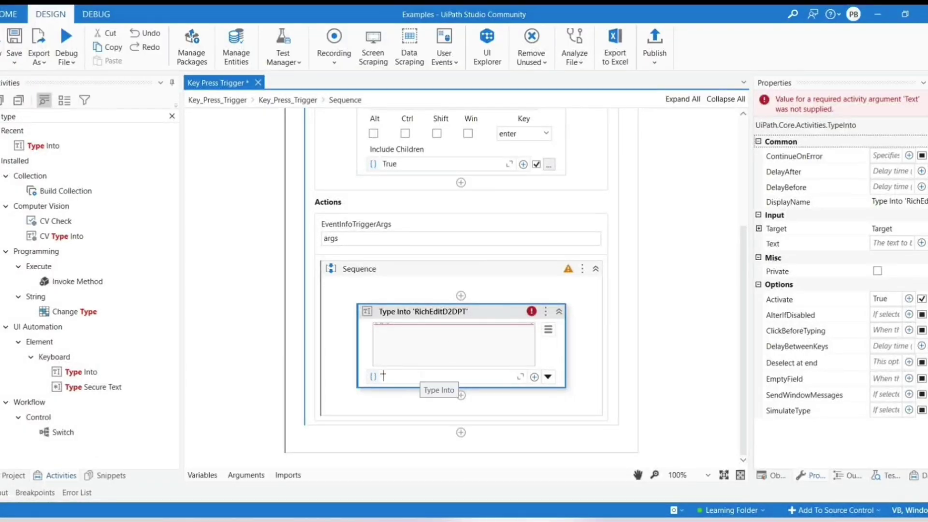
{"action": "type", "text": "\"Writi"}
{"action": "type", "text": "ng thr"}
{"action": "type", "text": "ough k"}
{"action": "type", "text": "ey press "}
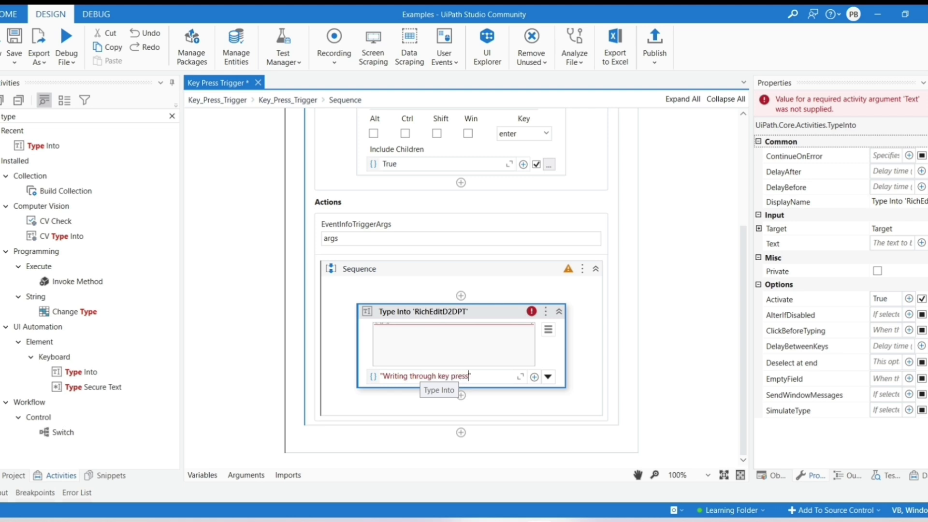
{"action": "type", "text": "trigg"}
{"action": "type", "text": "er"}
Step: Replace the trailing space so the text reads "Writing through key press trigger."
{"action": "key", "text": "BackSpace"}
{"action": "type", "text": "."}
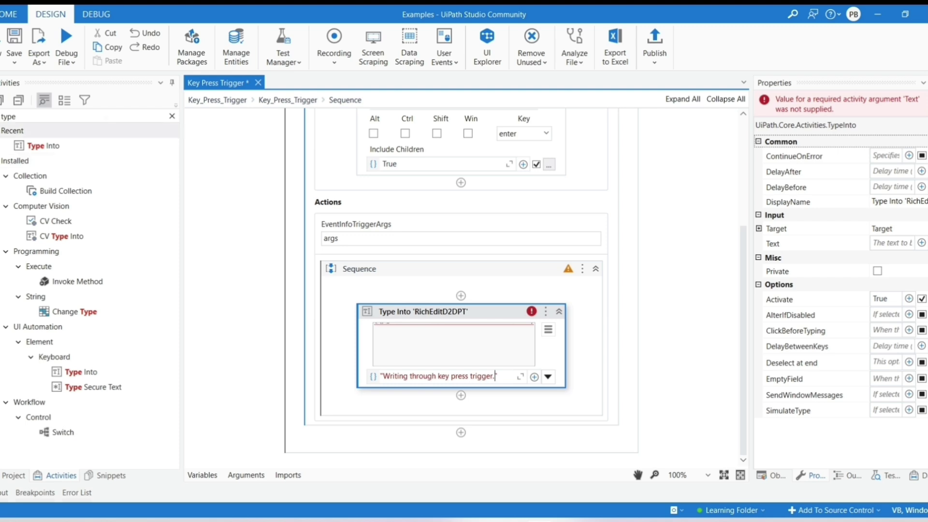
Step: Run the workflow file from the Debug File dropdown
{"action": "left_click", "coordinate": [66, 61]}
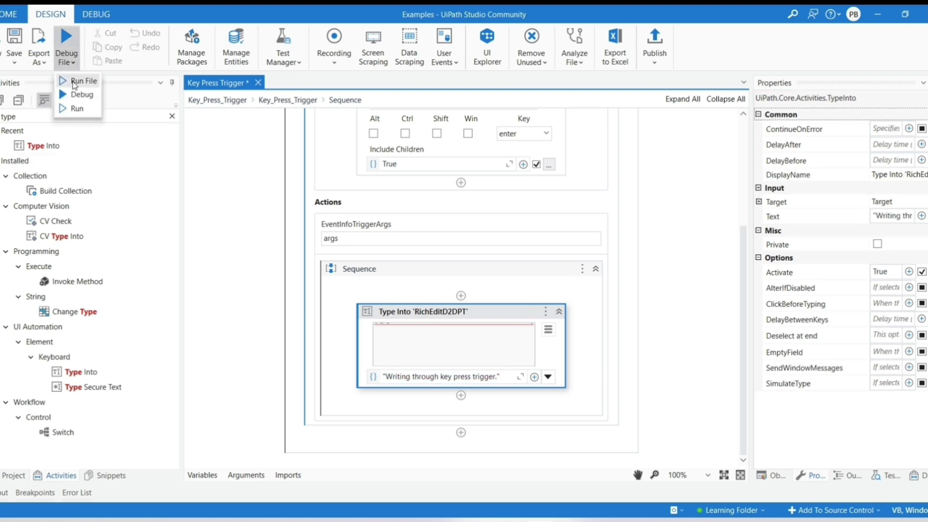
{"action": "left_click", "coordinate": [79, 82]}
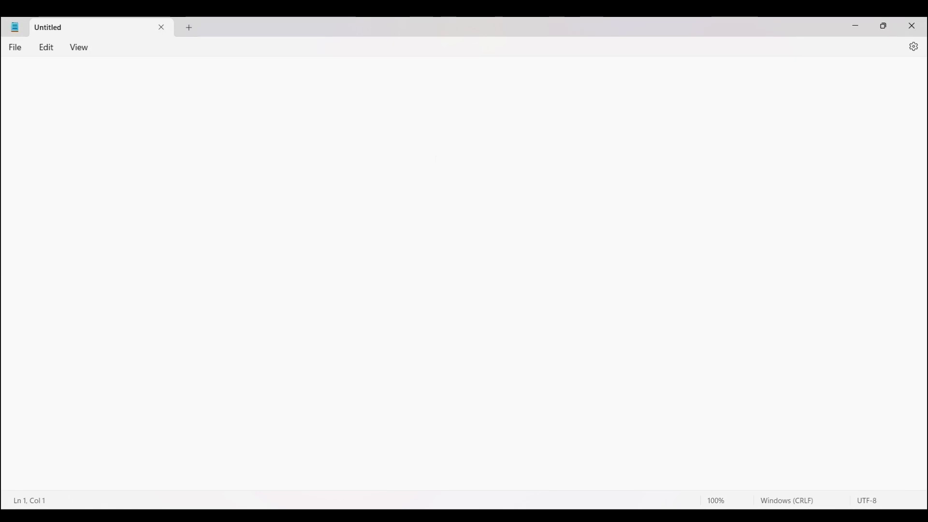
Step: Press Enter in the untitled Notepad window to fire the Key Press Trigger
{"action": "key", "text": "Return"}
{"action": "type", "text": "Wr"}
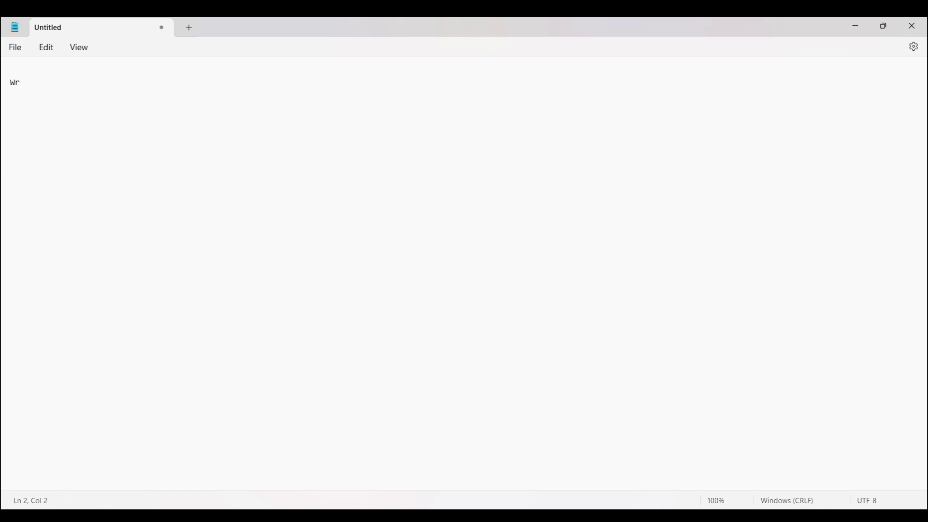
{"action": "type", "text": "iting through key"}
{"action": "type", "text": " press trigger."}
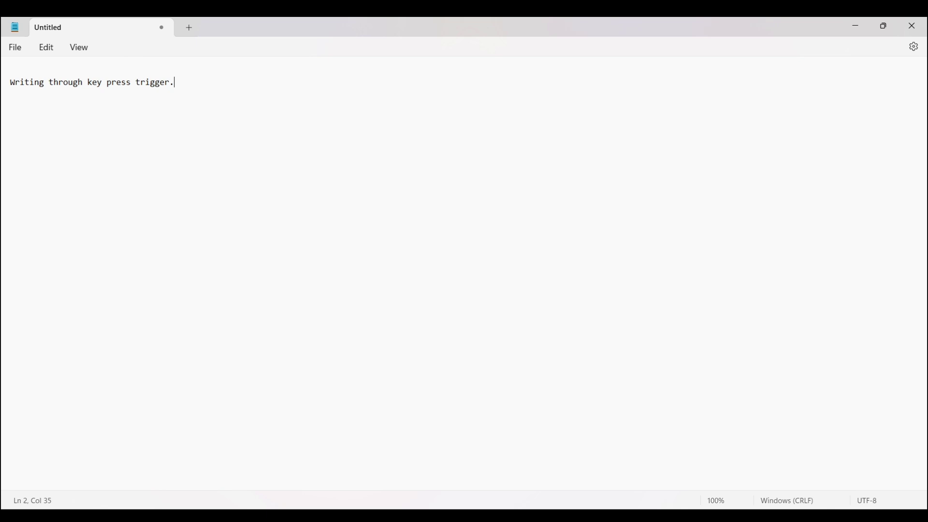